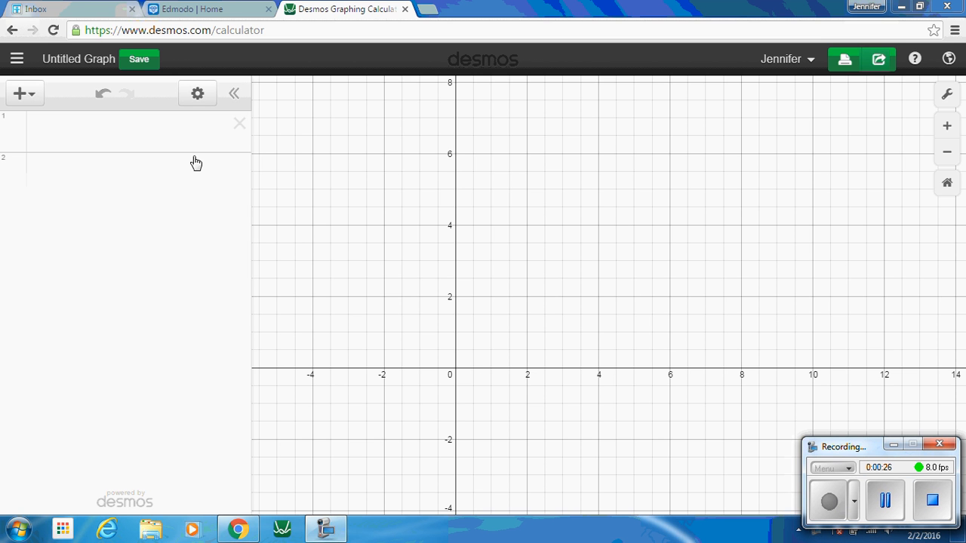
Enter the circle equation (x−m)²+(y−k)²=.075 in the first expression and add a slider for m
{"action": "left_click", "coordinate": [160, 139]}
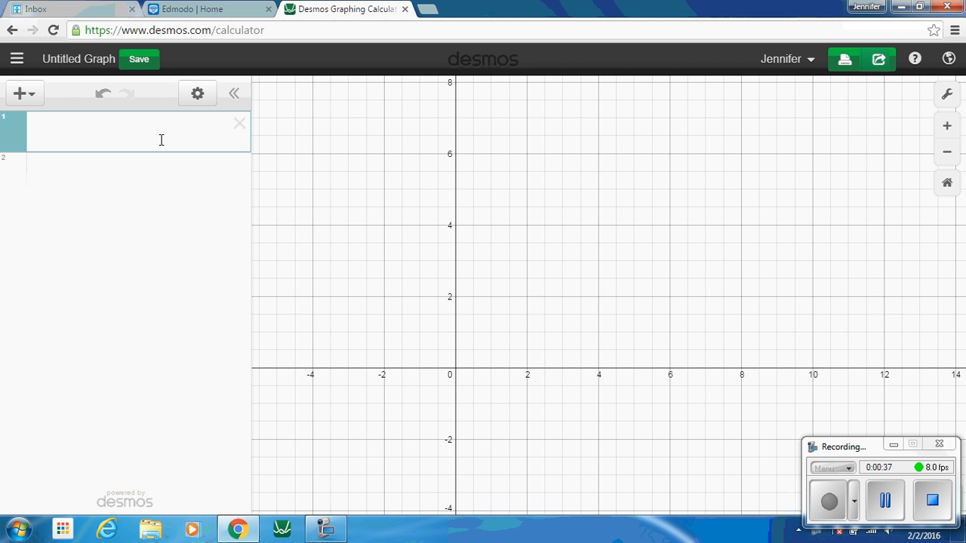
{"action": "type", "text": "(x-m)"}
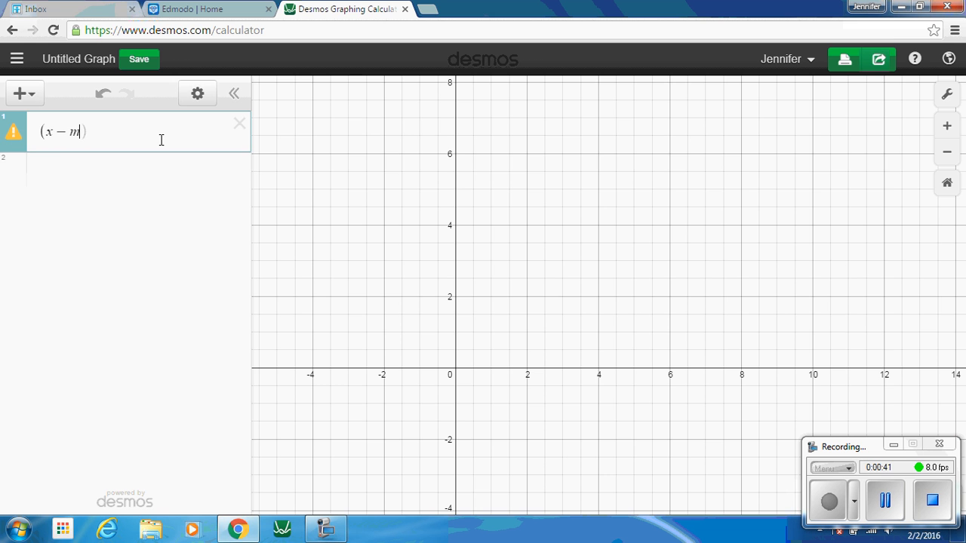
{"action": "type", "text": "^2"}
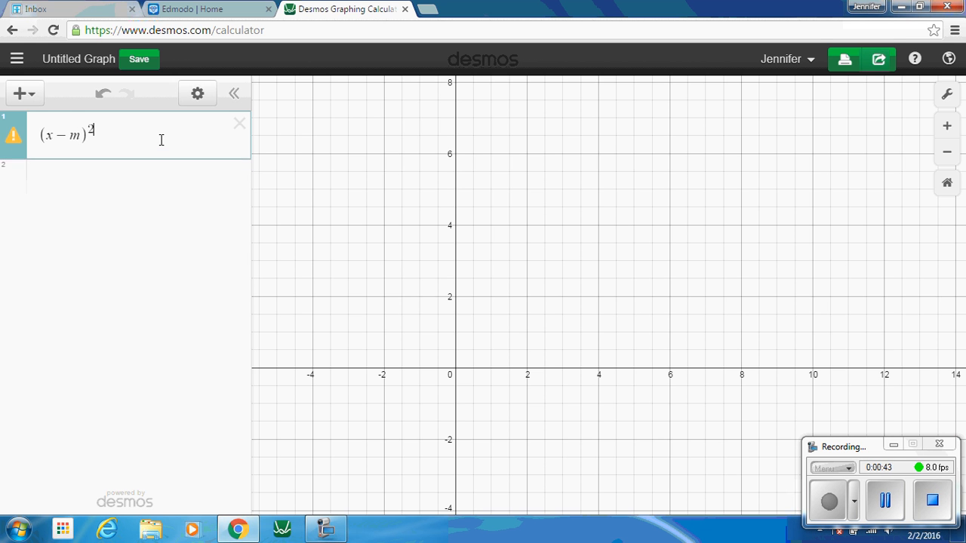
{"action": "type", "text": "+(y-"}
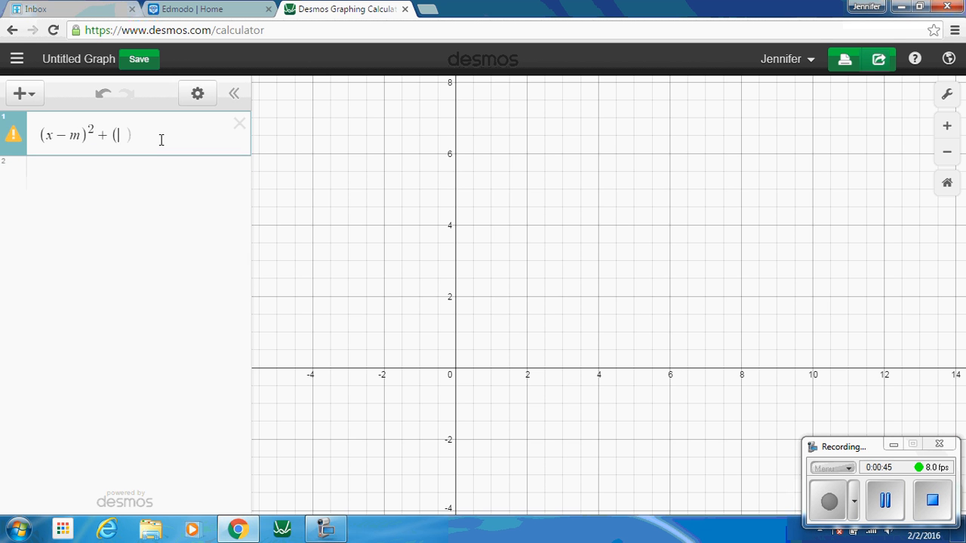
{"action": "type", "text": "k)"}
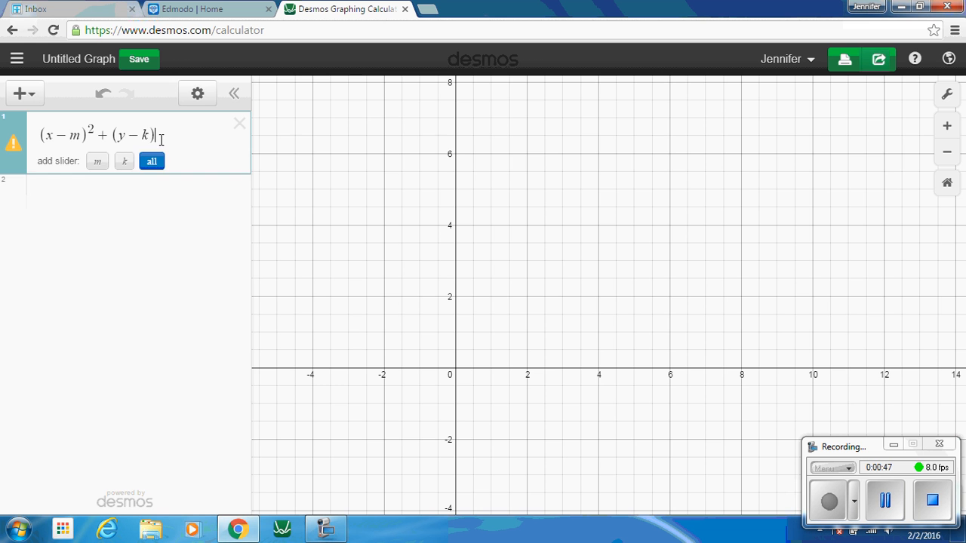
{"action": "type", "text": "^2"}
{"action": "key", "text": "Right"}
{"action": "type", "text": "="}
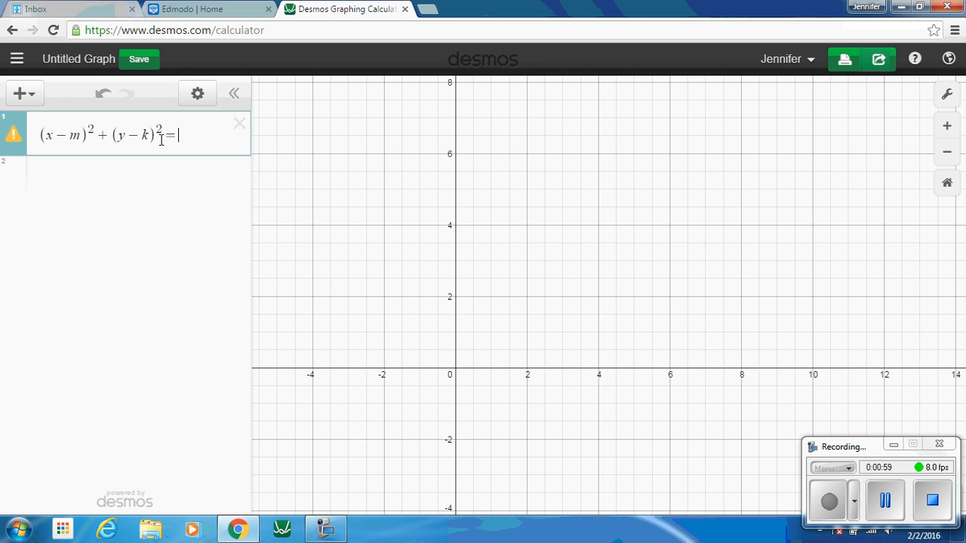
{"action": "type", "text": ".05"}
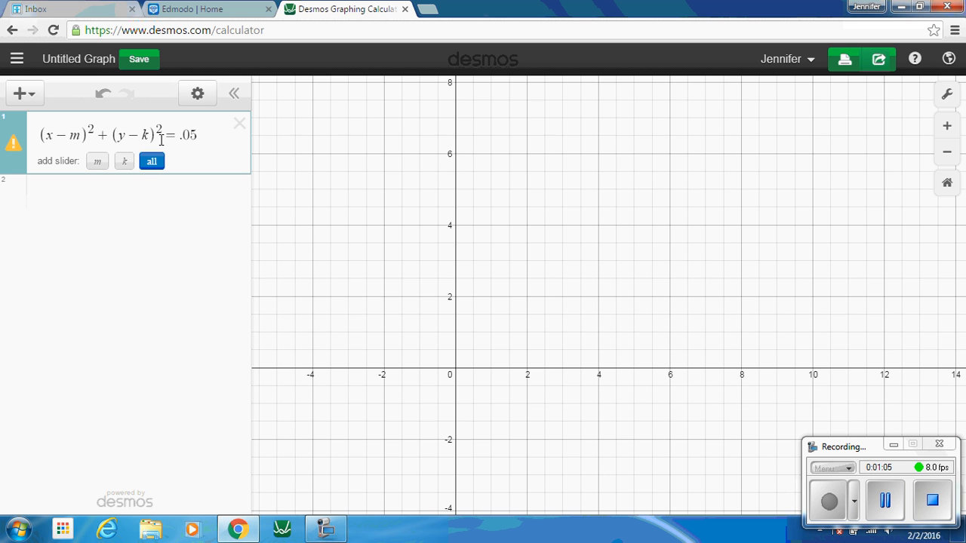
{"action": "key", "text": "BackSpace"}
{"action": "type", "text": "75"}
{"action": "left_click", "coordinate": [93, 163]}
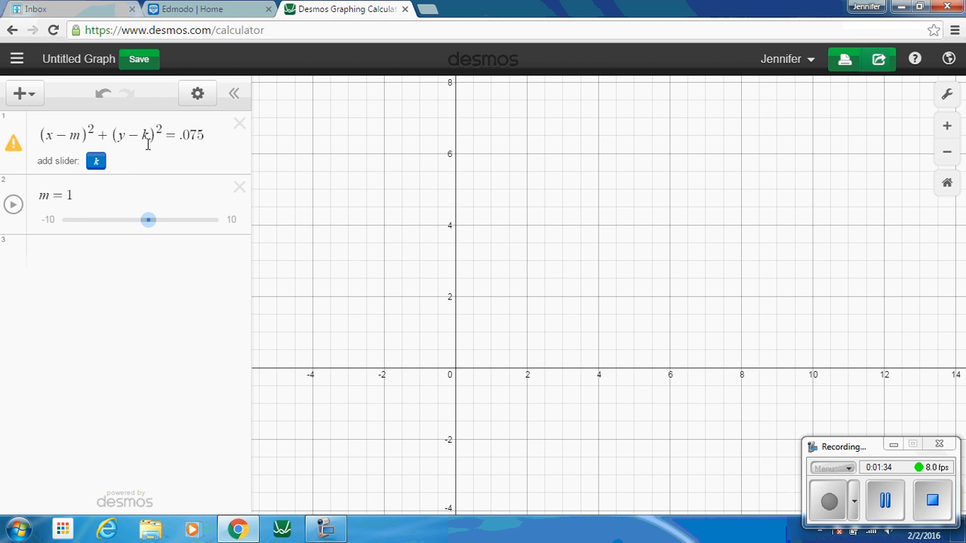
Define k in a new expression as k=−.157m²+1.326m+1.927
{"action": "left_click", "coordinate": [47, 267]}
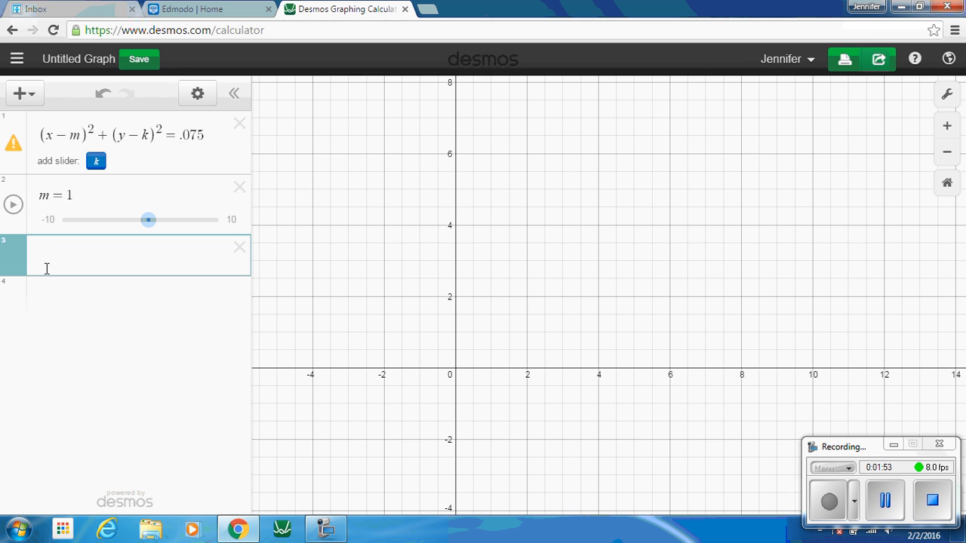
{"action": "type", "text": "k=-.157m"}
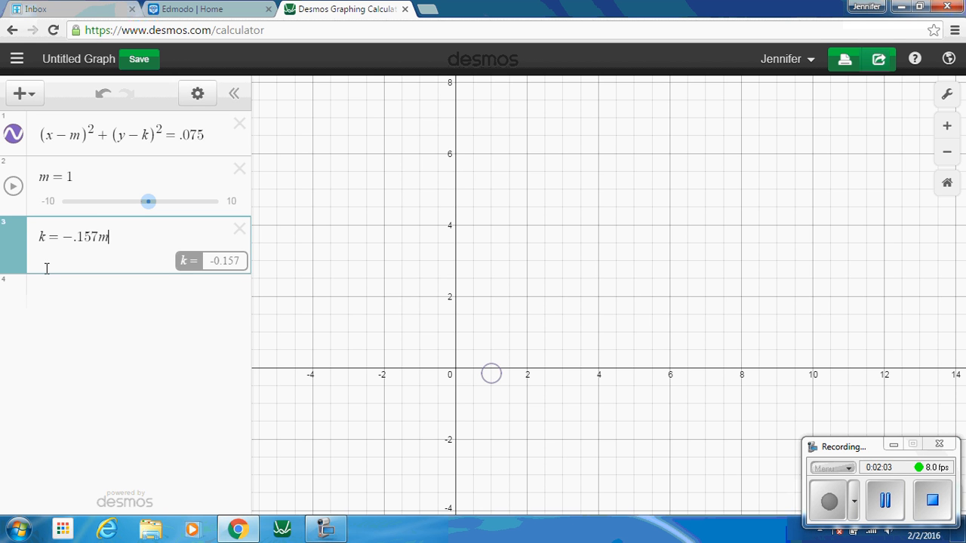
{"action": "type", "text": "^2"}
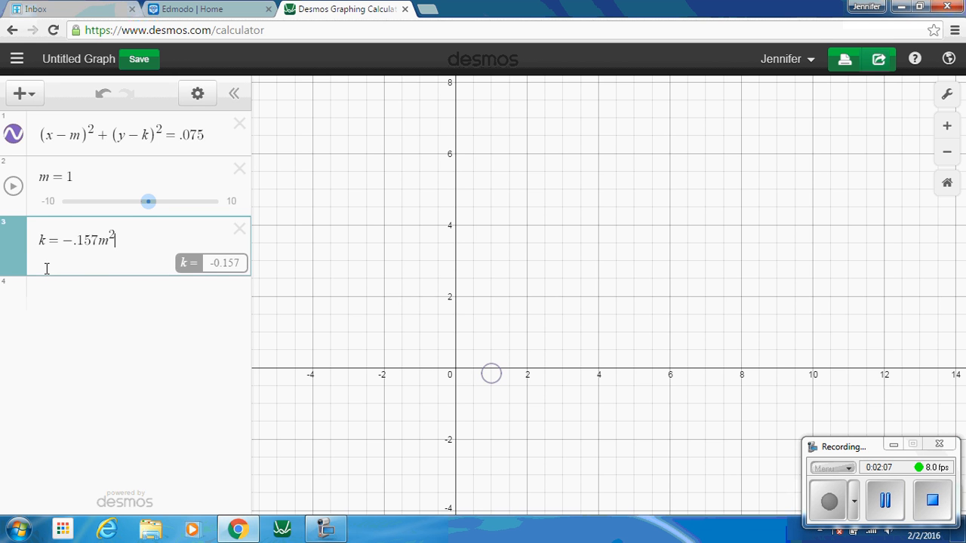
{"action": "type", "text": "+1.3"}
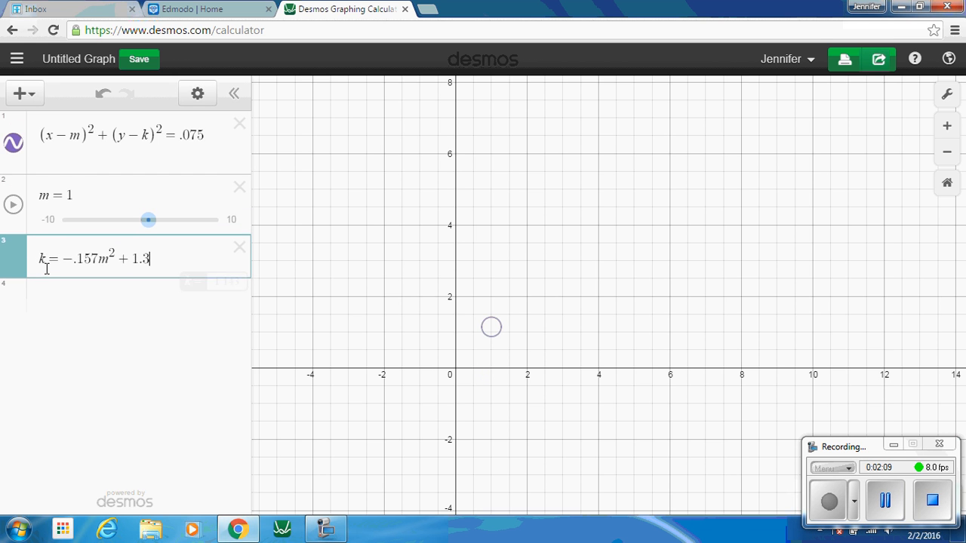
{"action": "type", "text": "26m"}
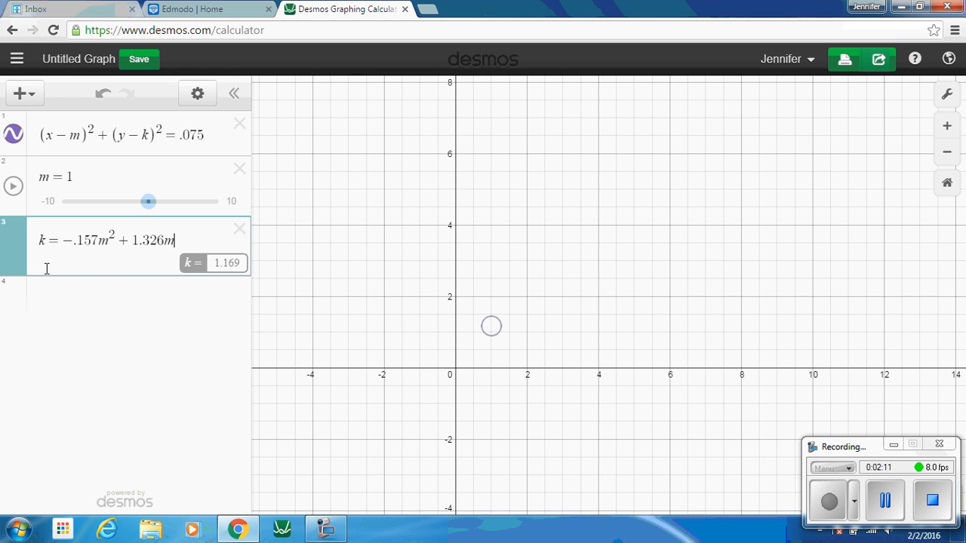
{"action": "type", "text": "+1.9"}
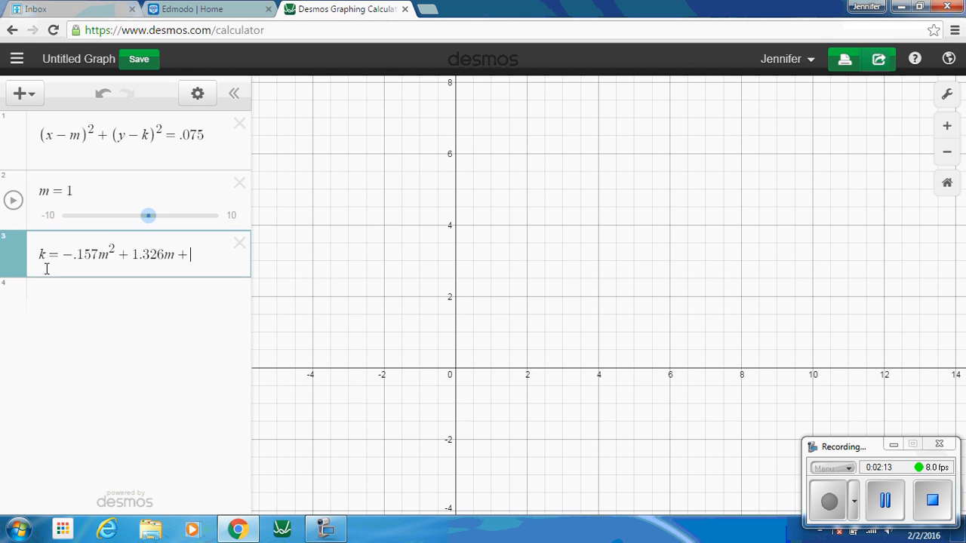
{"action": "type", "text": "27"}
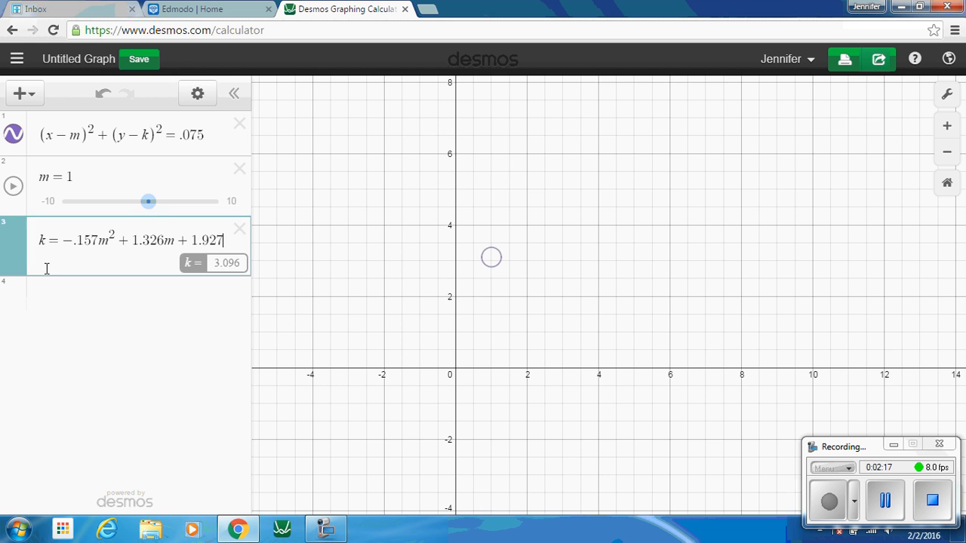
{"action": "key", "text": "Return"}
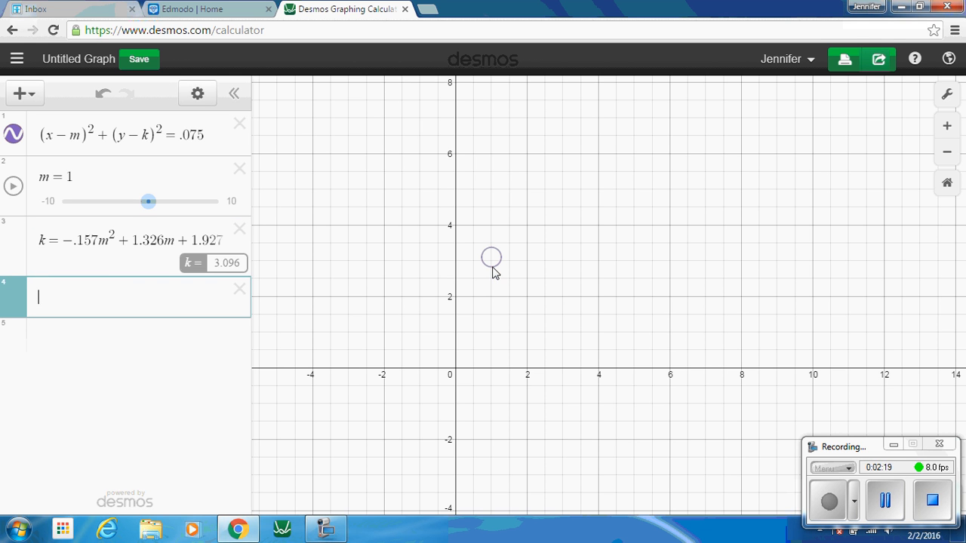
Limit the m slider to the range 0 to 10 with a step of 0.1 and play its animation
{"action": "left_click", "coordinate": [12, 188]}
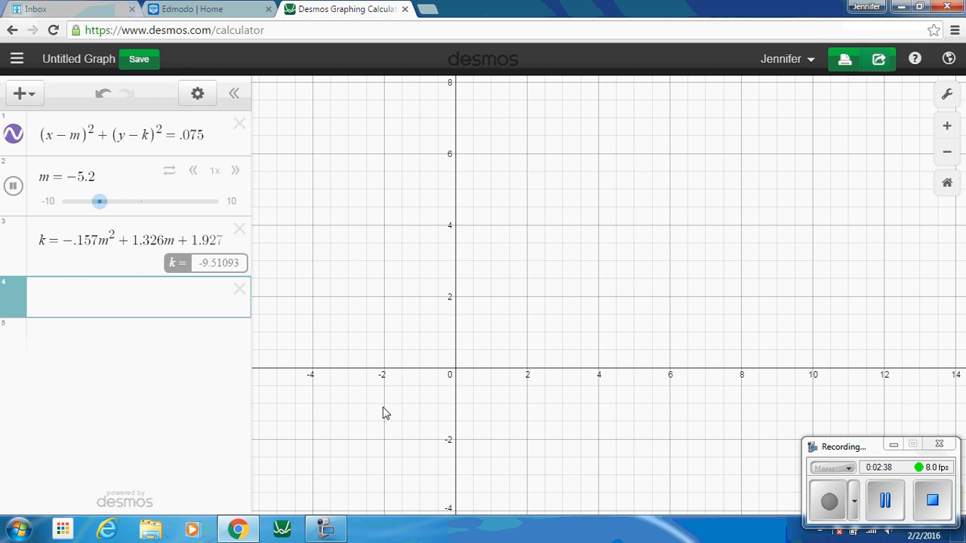
{"action": "left_click", "coordinate": [50, 202]}
{"action": "type", "text": "0"}
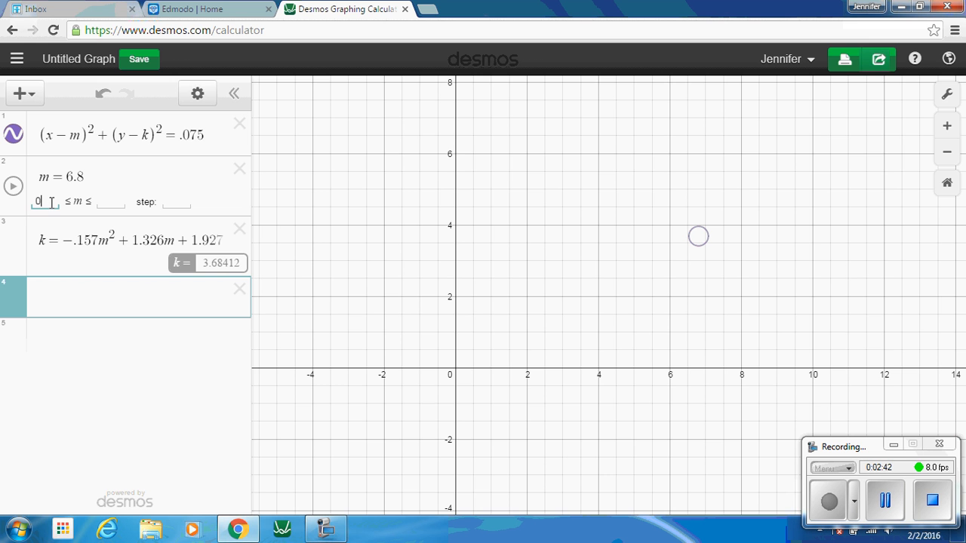
{"action": "left_click", "coordinate": [105, 201]}
{"action": "type", "text": "10"}
{"action": "left_click", "coordinate": [175, 203]}
{"action": "type", "text": "1"}
{"action": "key", "text": "Return"}
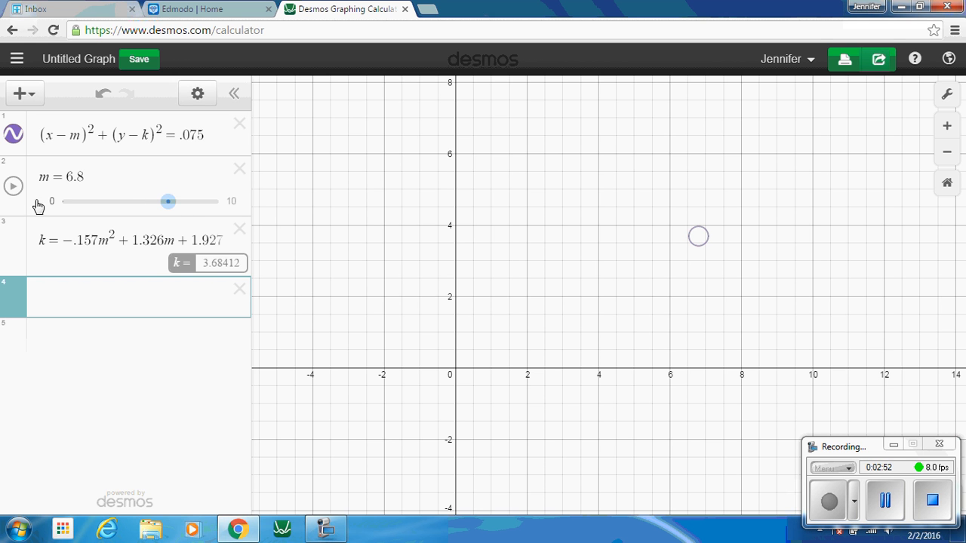
{"action": "left_click", "coordinate": [12, 187]}
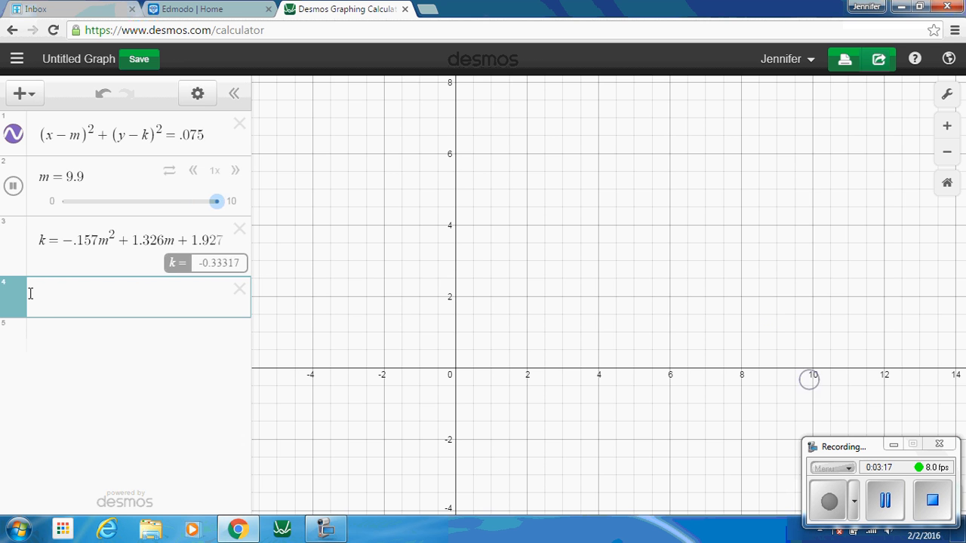
{"action": "left_click", "coordinate": [30, 536]}
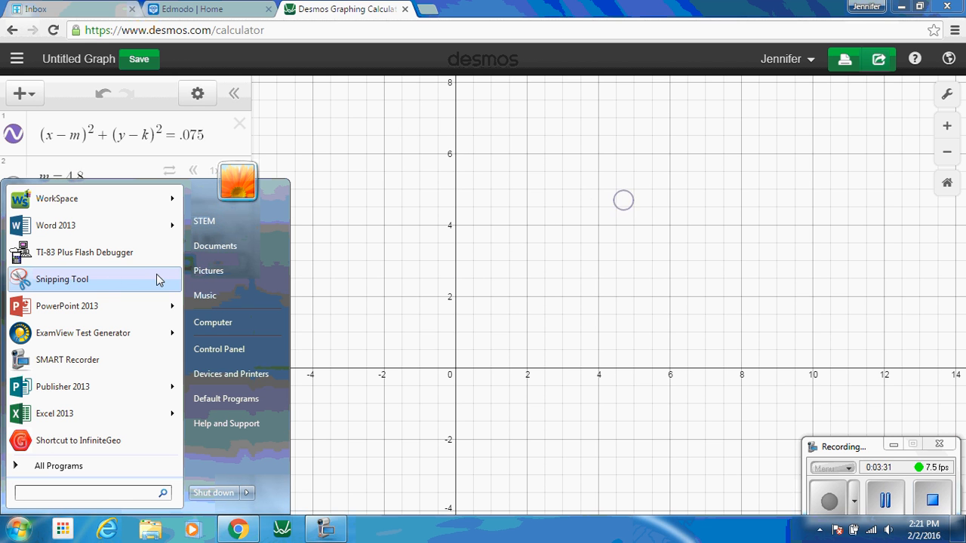
{"action": "left_click", "coordinate": [326, 272]}
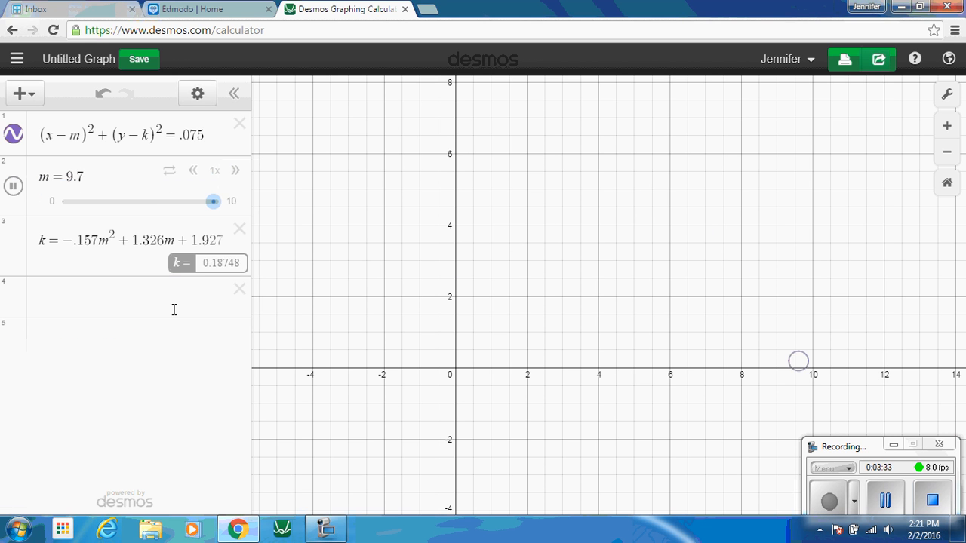
Insert the Background picture from the Pictures library as an image in the graph
{"action": "left_click", "coordinate": [30, 93]}
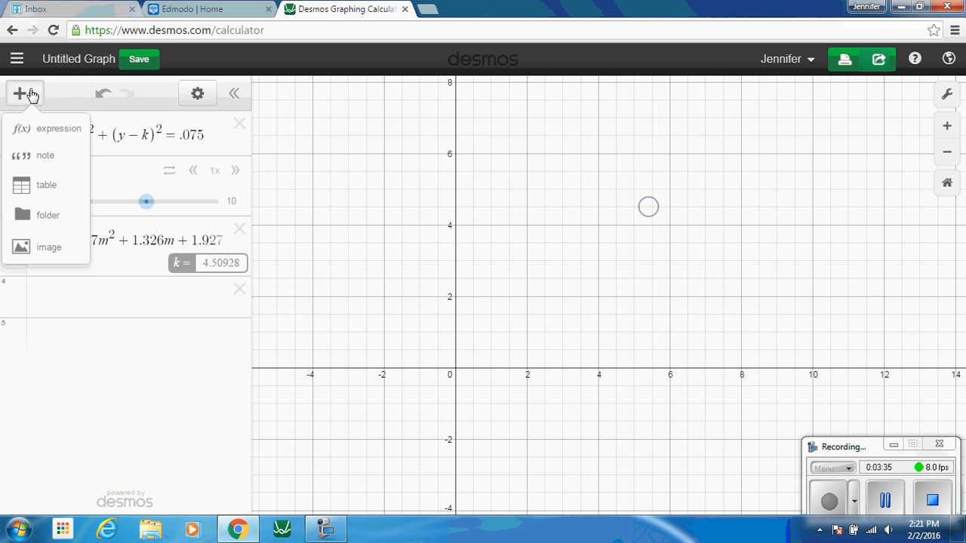
{"action": "left_click", "coordinate": [36, 249]}
{"action": "scroll", "coordinate": [596, 195], "scroll_direction": "down", "scroll_amount": 3}
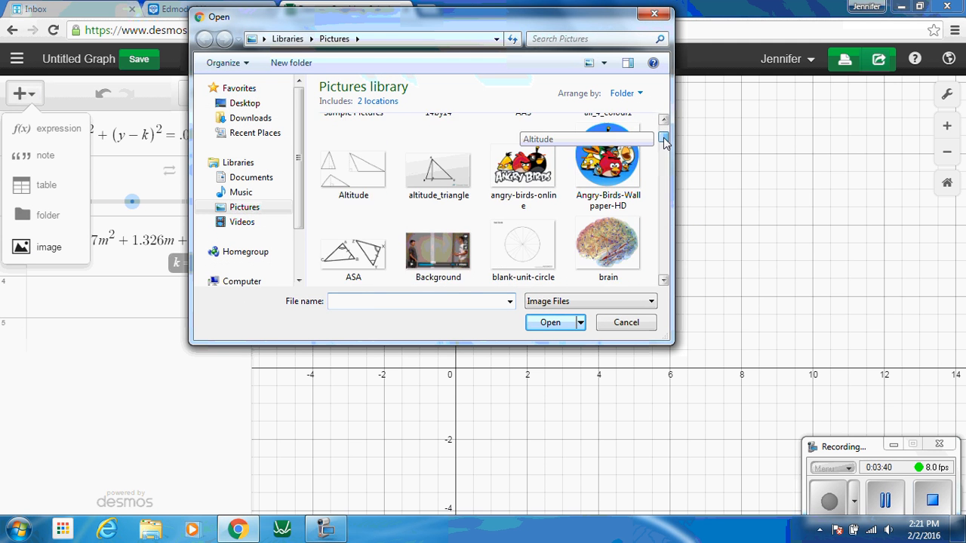
{"action": "left_click", "coordinate": [466, 179]}
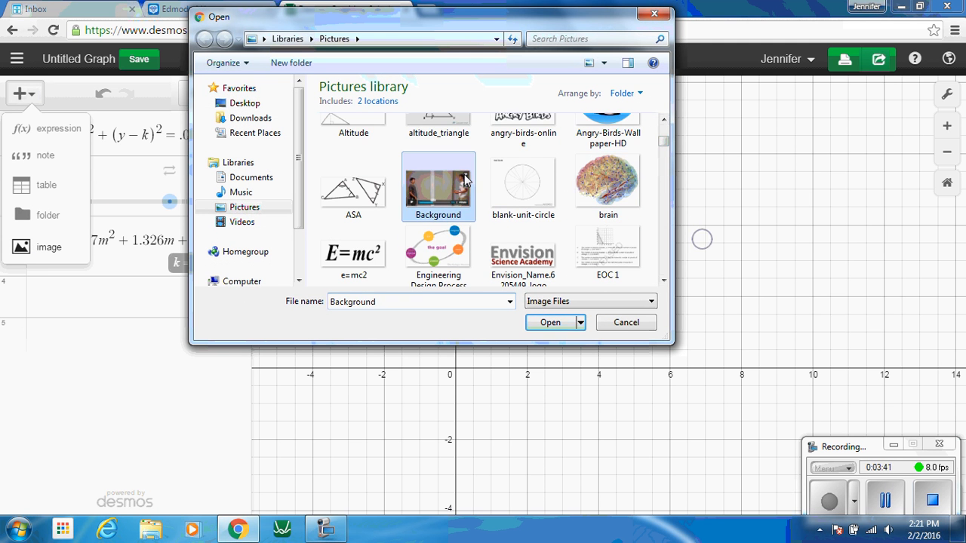
{"action": "left_click", "coordinate": [553, 325]}
{"action": "mouse_move", "coordinate": [336, 540]}
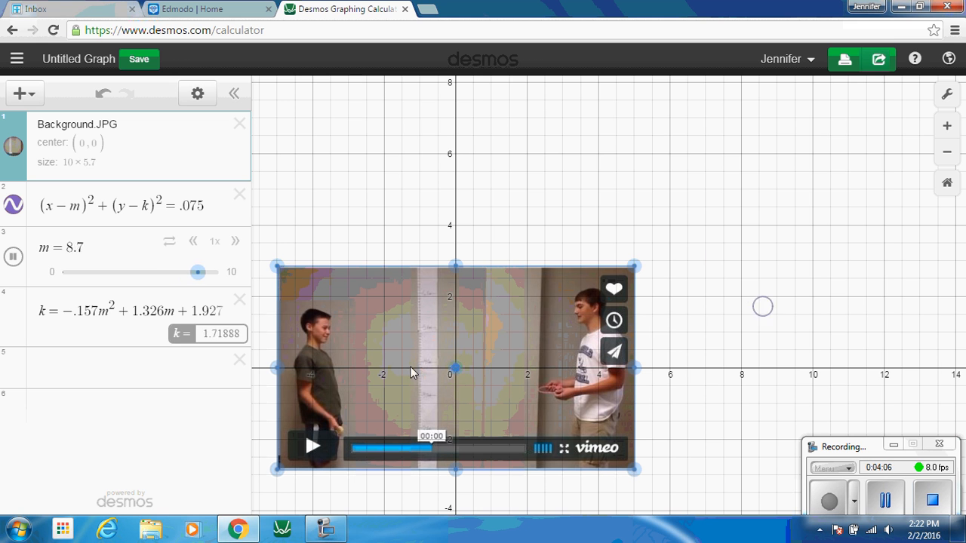
Set the center of the Background image to (3.5, 3.8)
{"action": "left_click", "coordinate": [83, 148]}
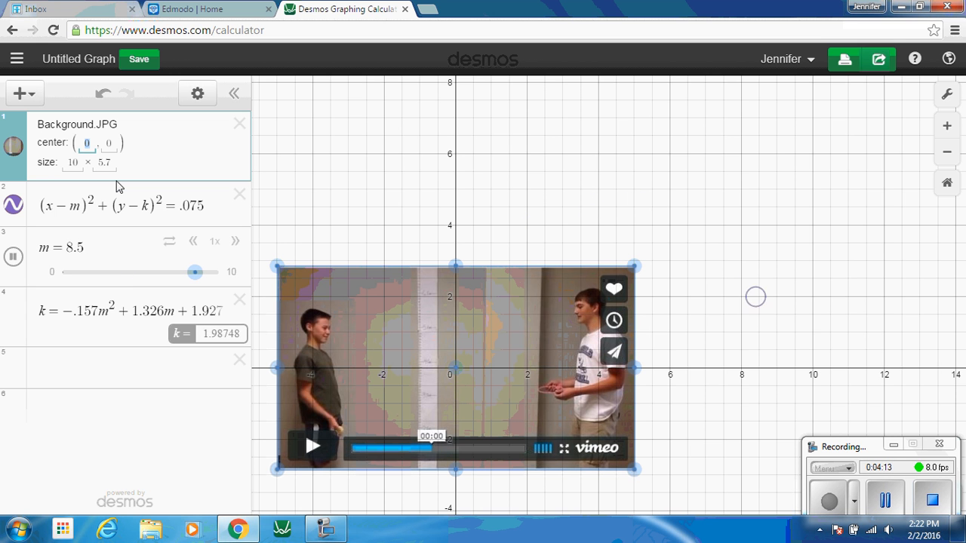
{"action": "type", "text": "3.5"}
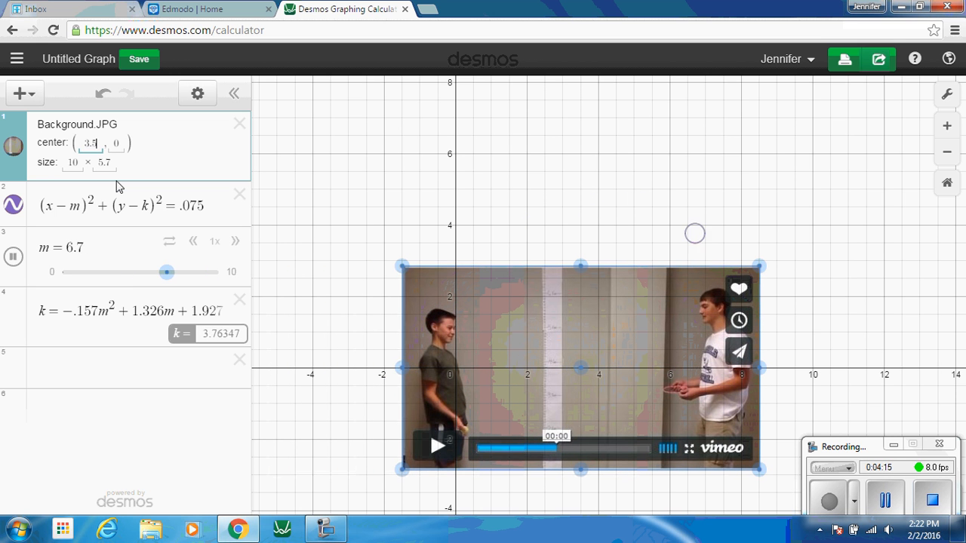
{"action": "left_click", "coordinate": [113, 145]}
{"action": "type", "text": "3.8"}
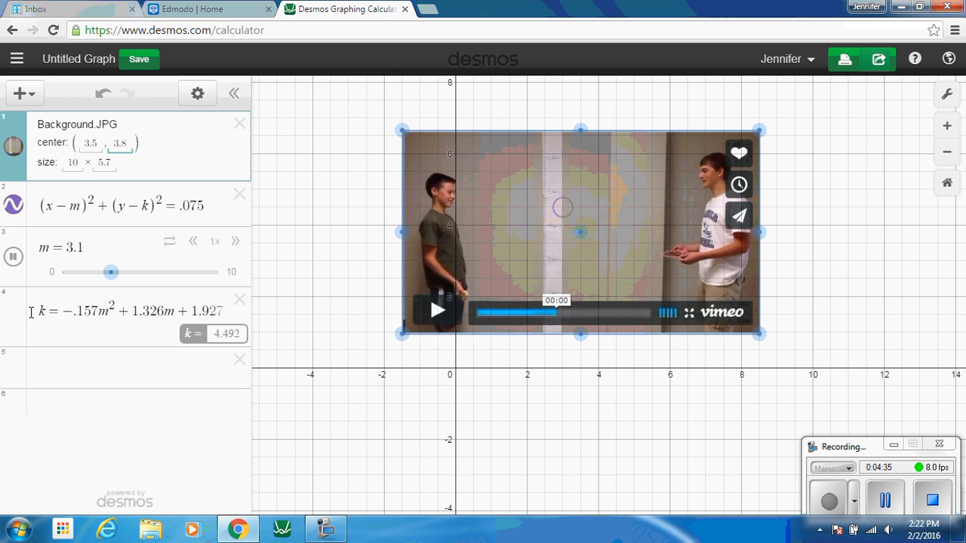
Change the circle's color to orange and pause the m slider animation
{"action": "left_click", "coordinate": [15, 207]}
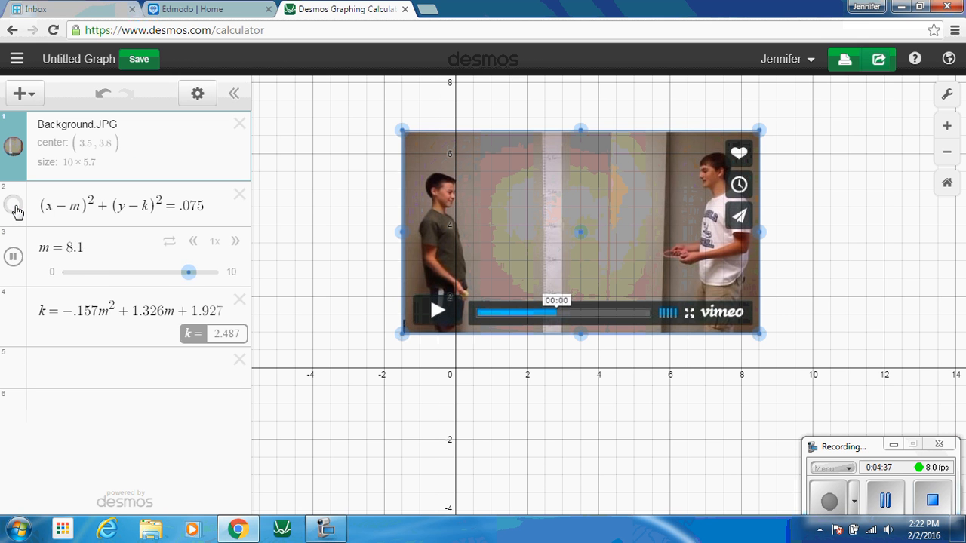
{"action": "left_click", "coordinate": [15, 208]}
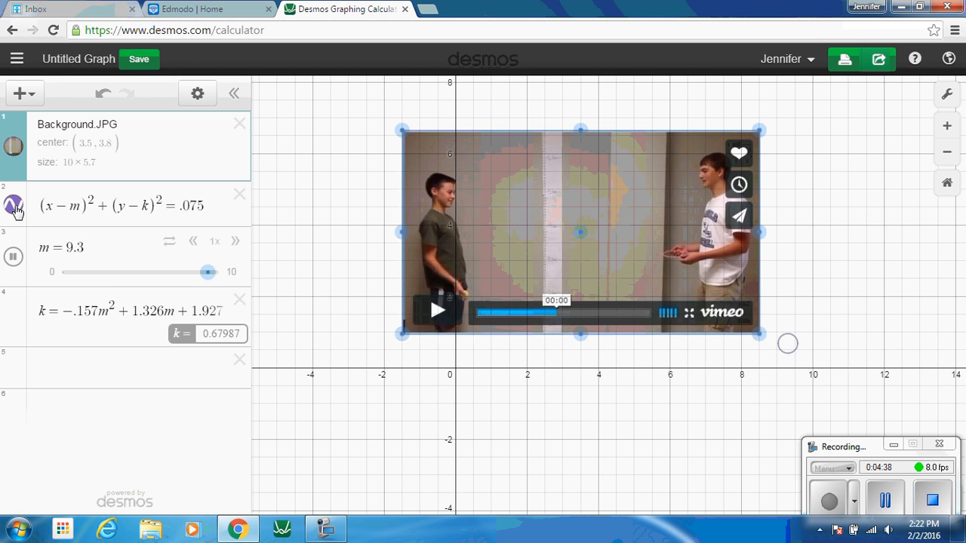
{"action": "left_click", "coordinate": [197, 94]}
{"action": "left_click", "coordinate": [16, 211]}
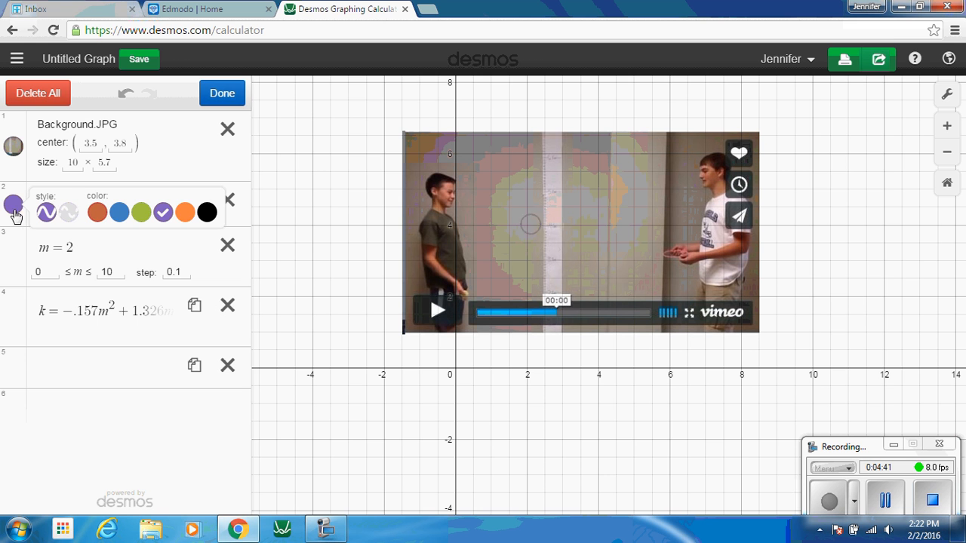
{"action": "left_click", "coordinate": [184, 214]}
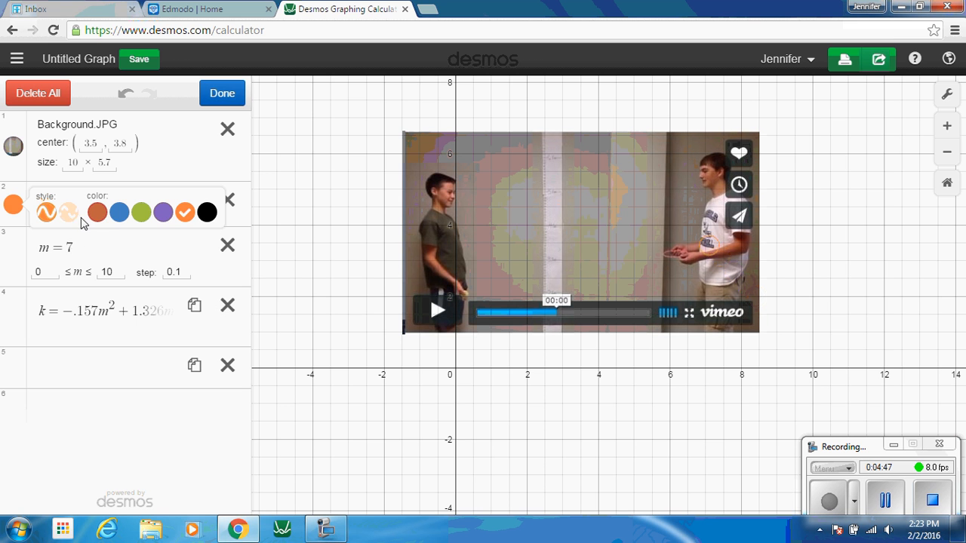
{"action": "left_click", "coordinate": [13, 218]}
{"action": "left_click", "coordinate": [218, 97]}
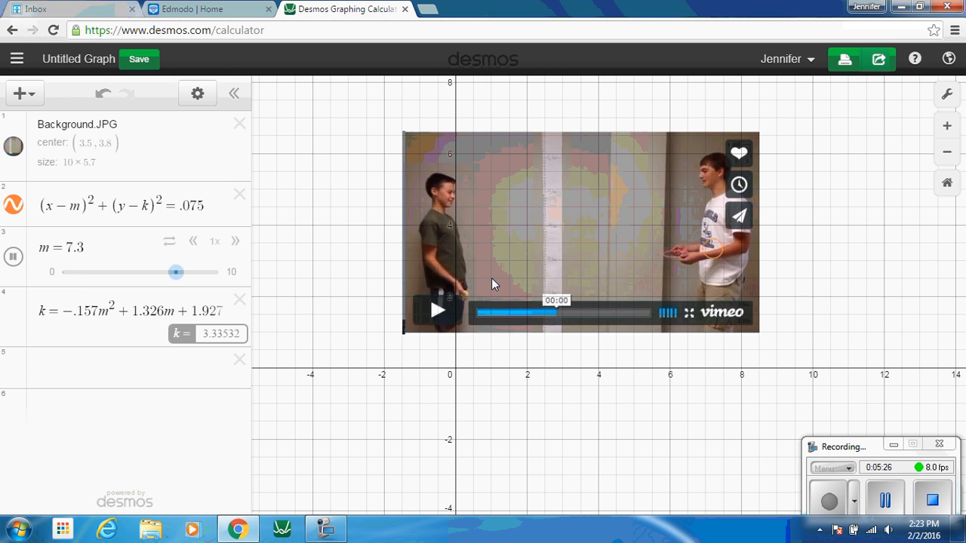
{"action": "left_click", "coordinate": [13, 256]}
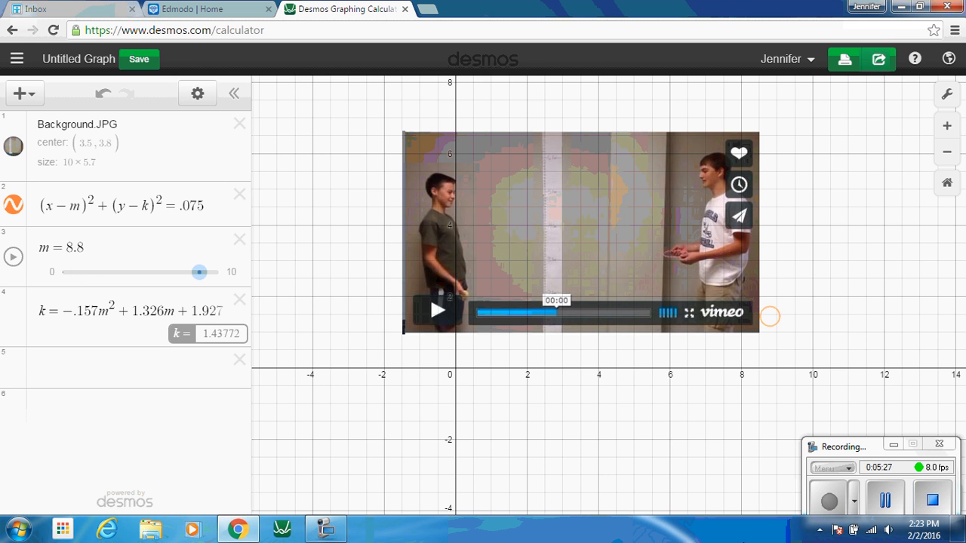